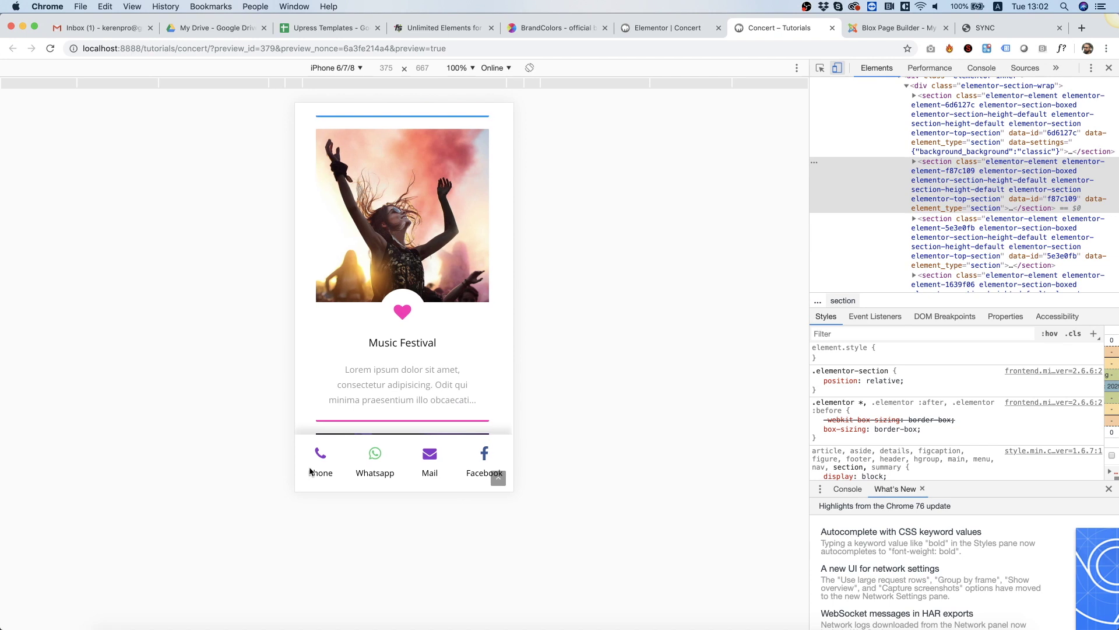
Step: Scroll the iPhone-sized preview of the concert page to inspect the bottom icon menu
{"action": "scroll", "coordinate": [356, 402], "scroll_direction": "up", "scroll_amount": 3}
{"action": "scroll", "coordinate": [356, 402], "scroll_direction": "down", "scroll_amount": 3}
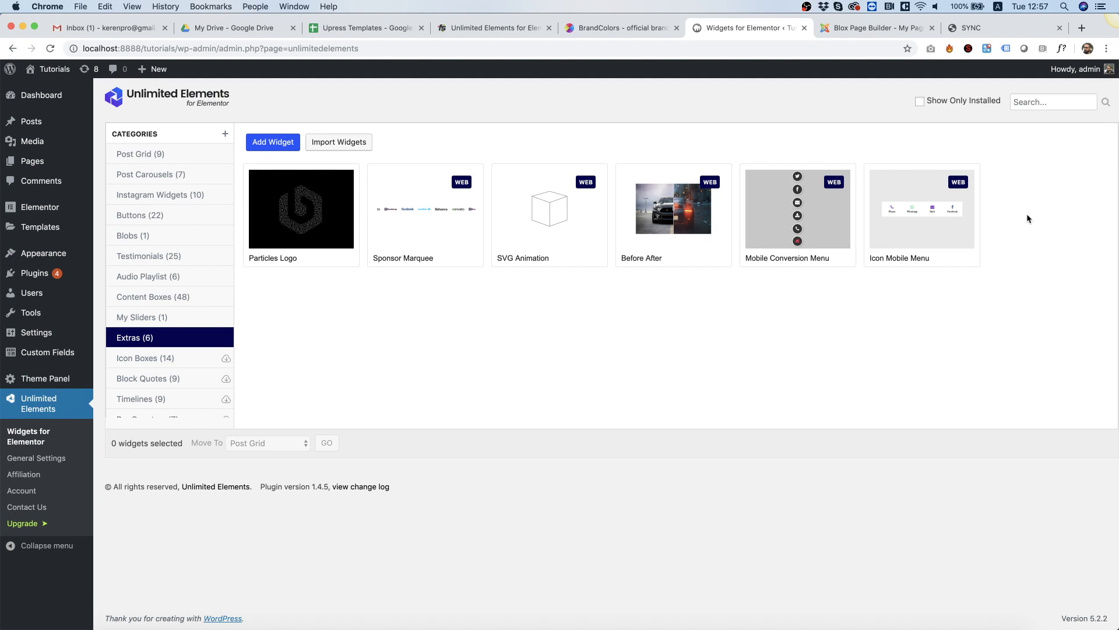
{"action": "mouse_move", "coordinate": [926, 202]}
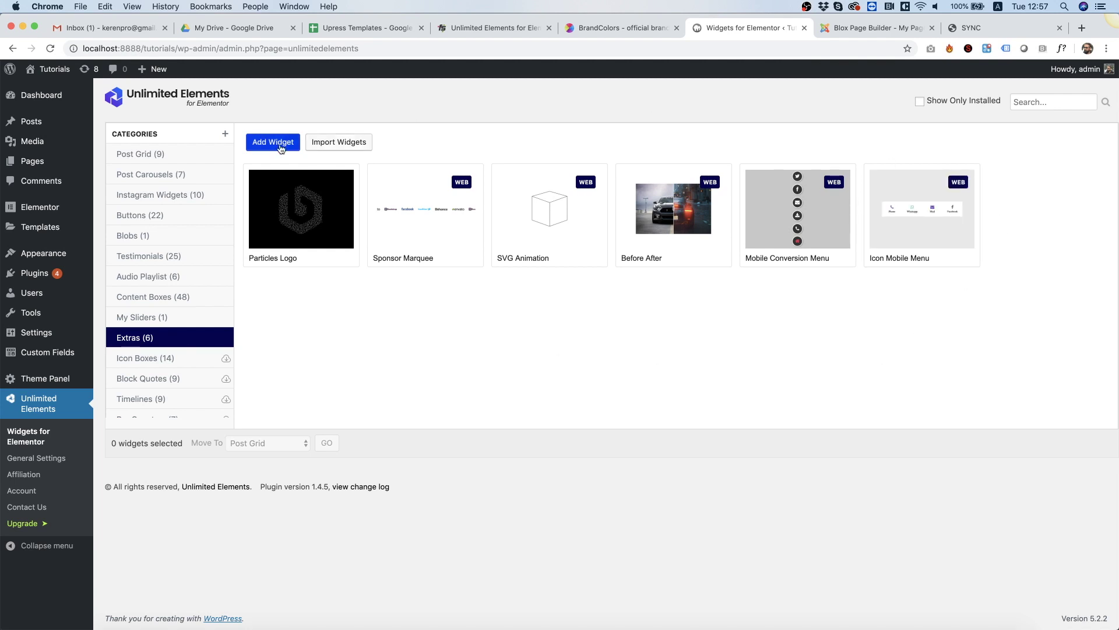
Step: Install the Icon Mobile Menu widget from the Extras category
{"action": "mouse_move", "coordinate": [944, 247]}
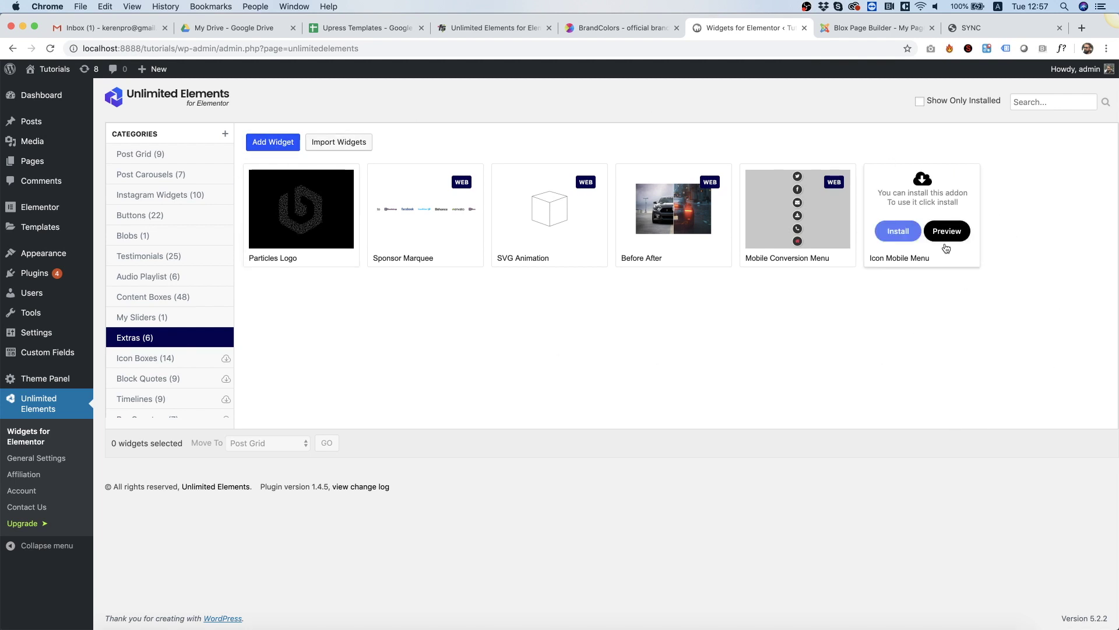
{"action": "left_click", "coordinate": [891, 233]}
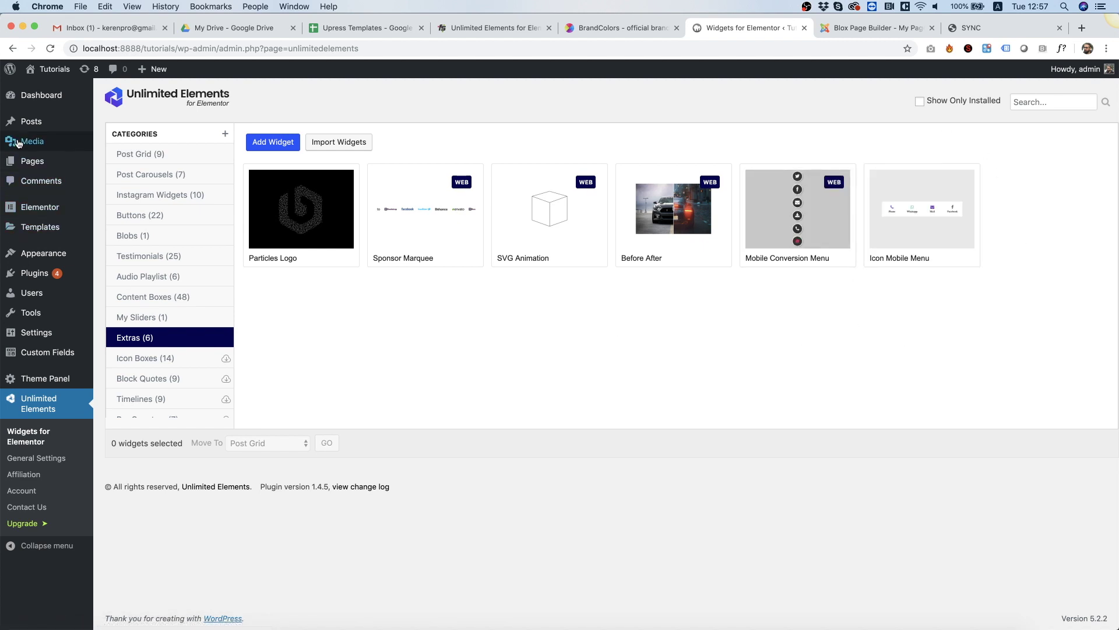
{"action": "mouse_move", "coordinate": [32, 165]}
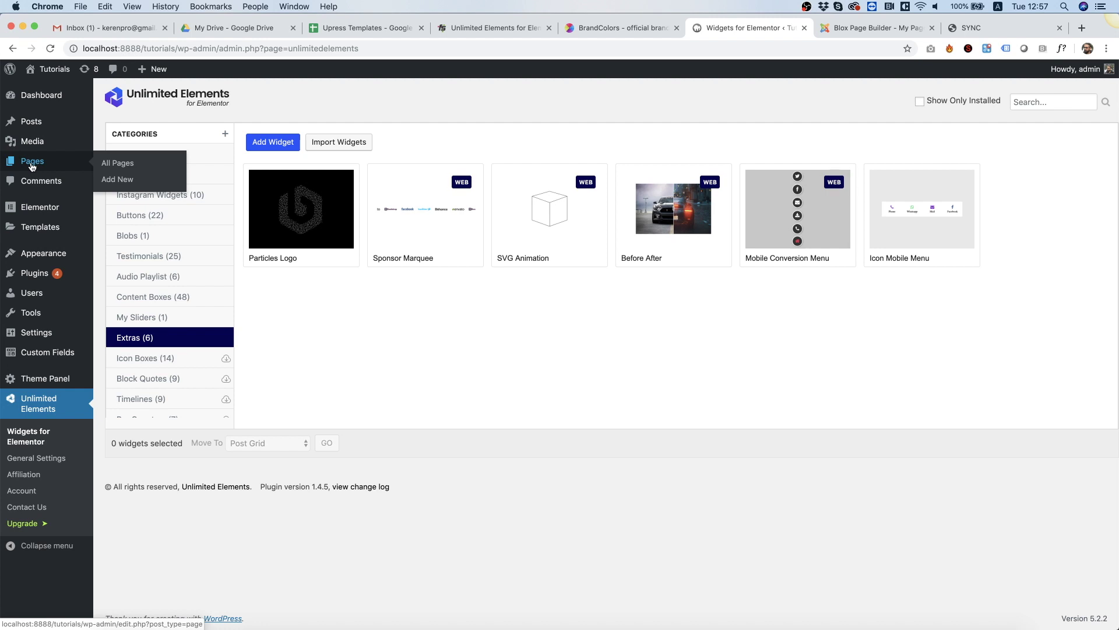
Step: Open the Concert page from the Pages list in the Elementor editor
{"action": "left_click", "coordinate": [32, 164]}
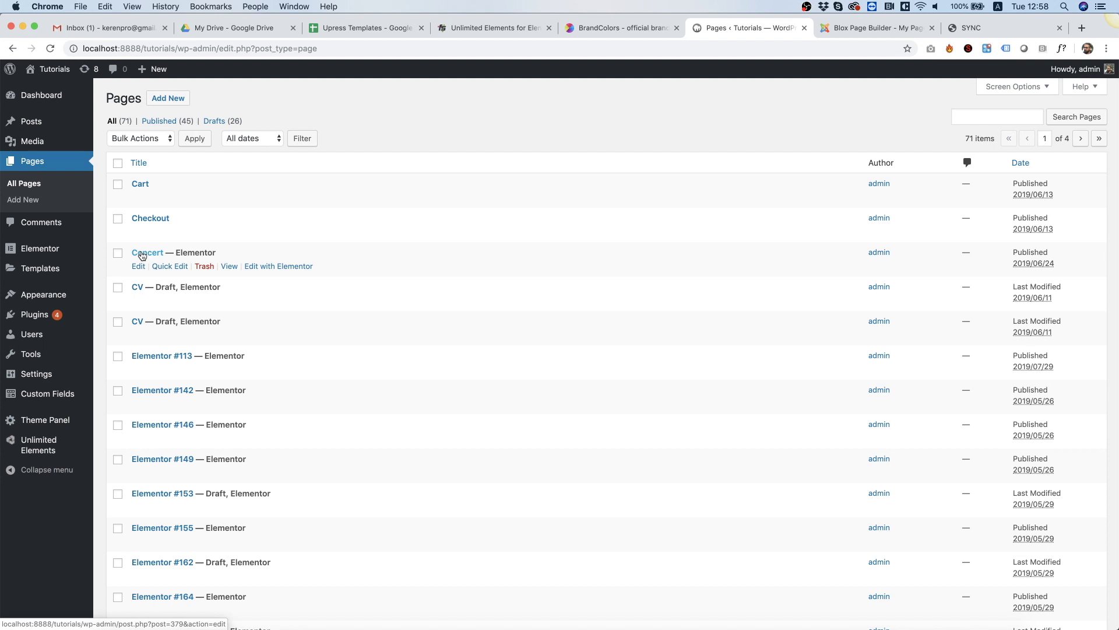
{"action": "left_click", "coordinate": [280, 268]}
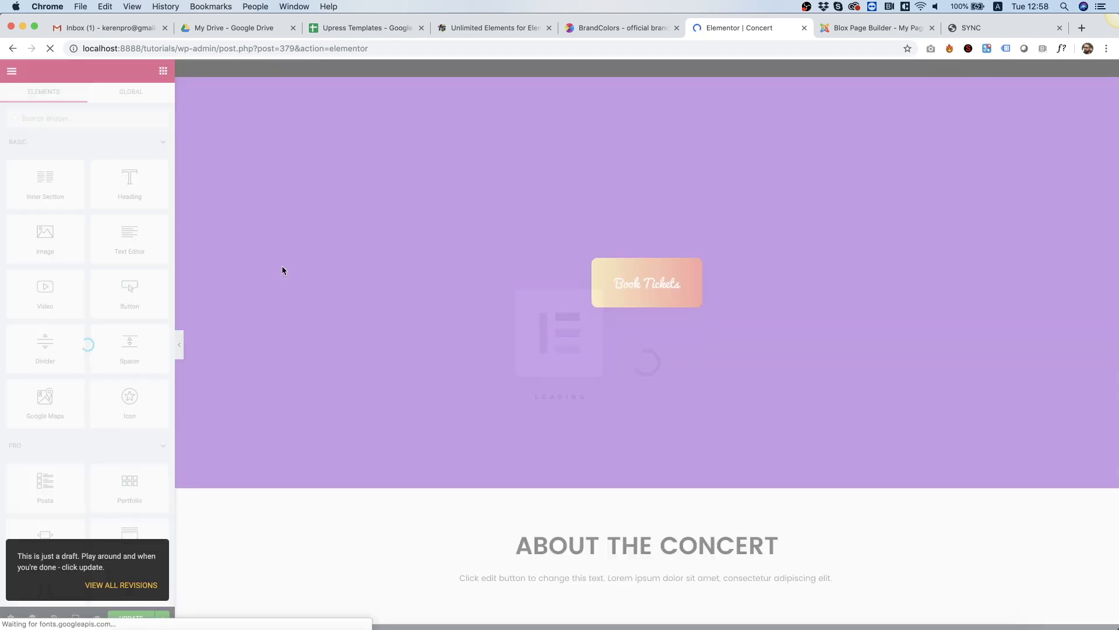
Step: Search widgets for 'mobi' and drop the Icon Mobile Menu into the empty bottom section
{"action": "scroll", "coordinate": [507, 290], "scroll_direction": "down", "scroll_amount": 20}
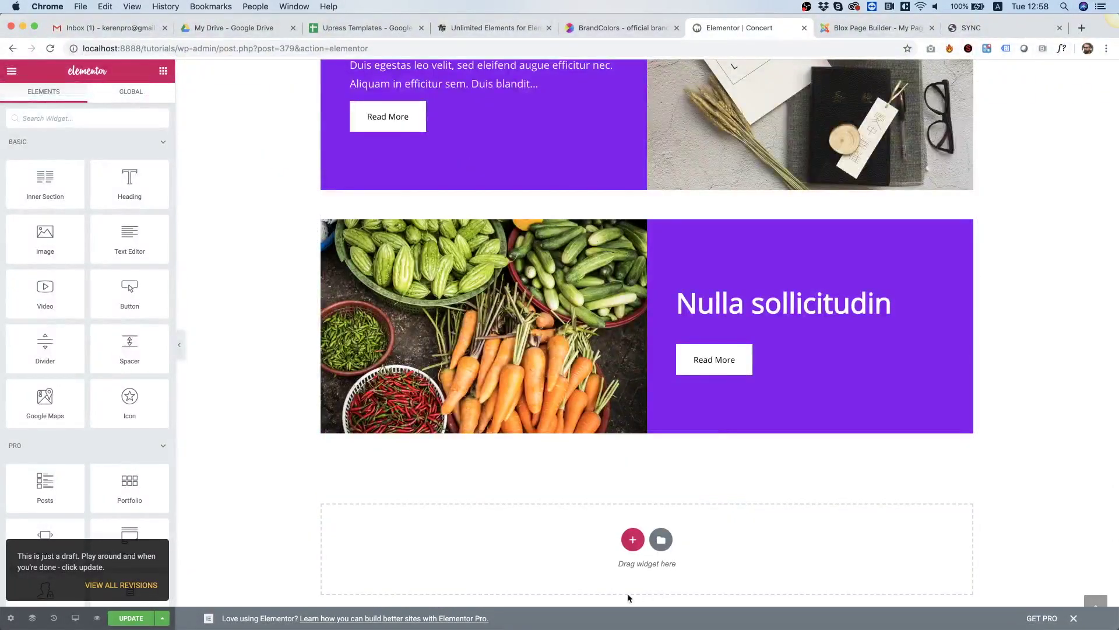
{"action": "left_click", "coordinate": [62, 117]}
{"action": "type", "text": "mobi"}
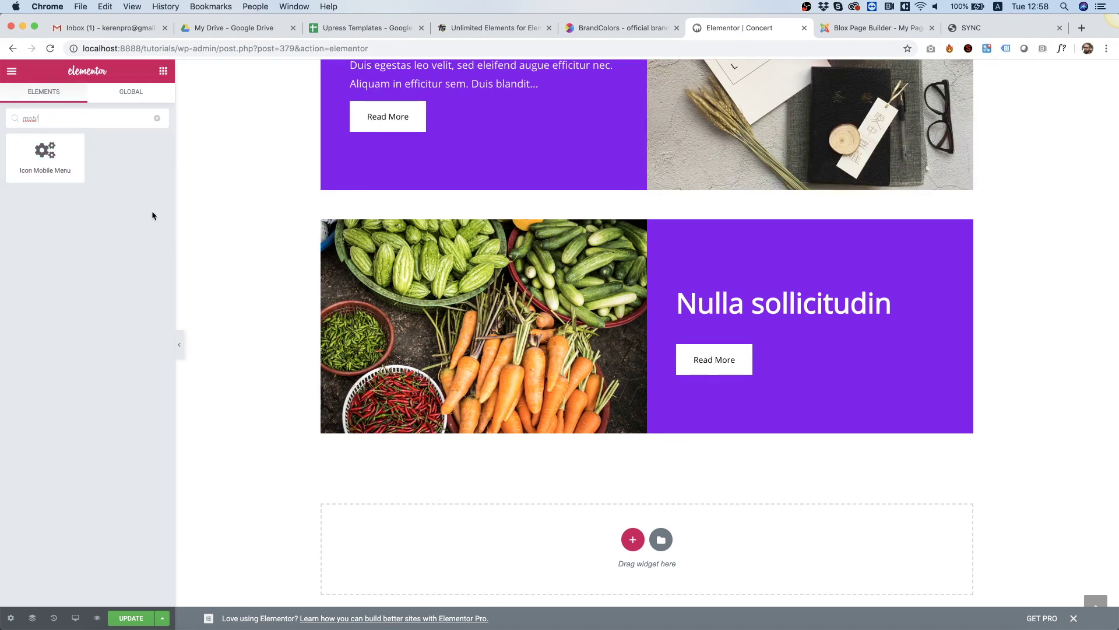
{"action": "left_click_drag", "start_coordinate": [42, 161], "coordinate": [559, 553]}
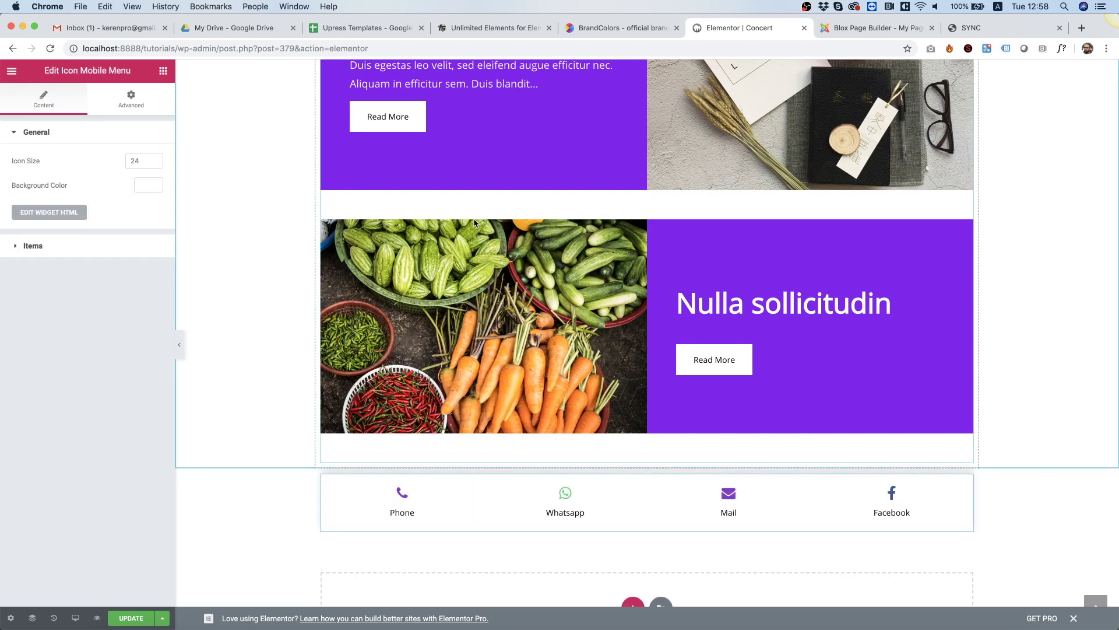
Step: Scroll the canvas to check the new Phone, Whatsapp, Mail and Facebook icon menu
{"action": "scroll", "coordinate": [475, 223], "scroll_direction": "down", "scroll_amount": 2}
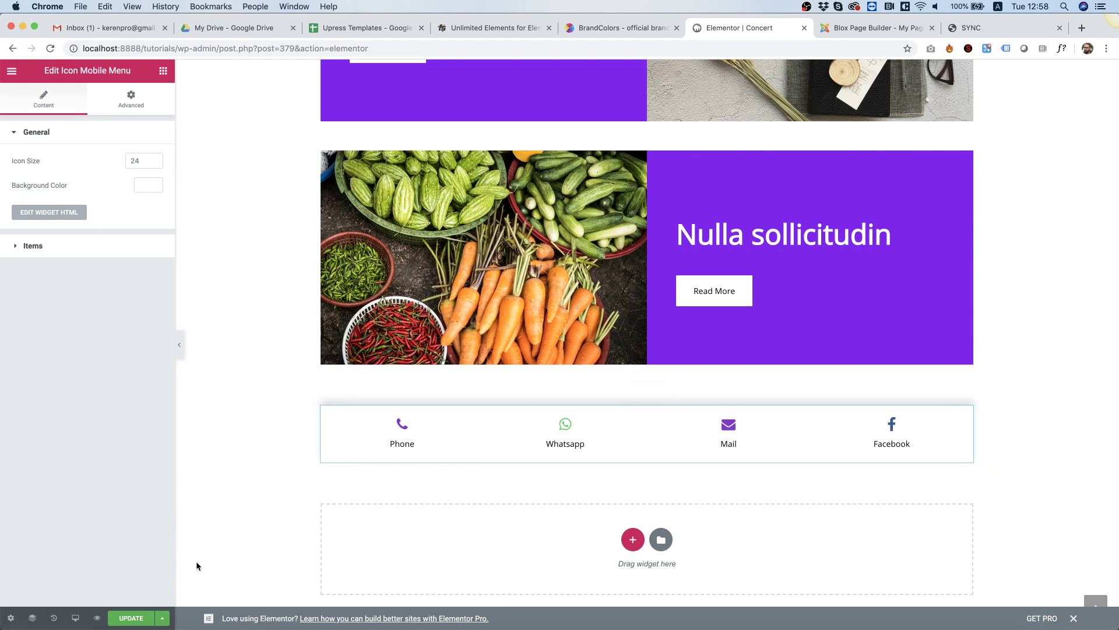
{"action": "scroll", "coordinate": [1079, 512], "scroll_direction": "up", "scroll_amount": 9}
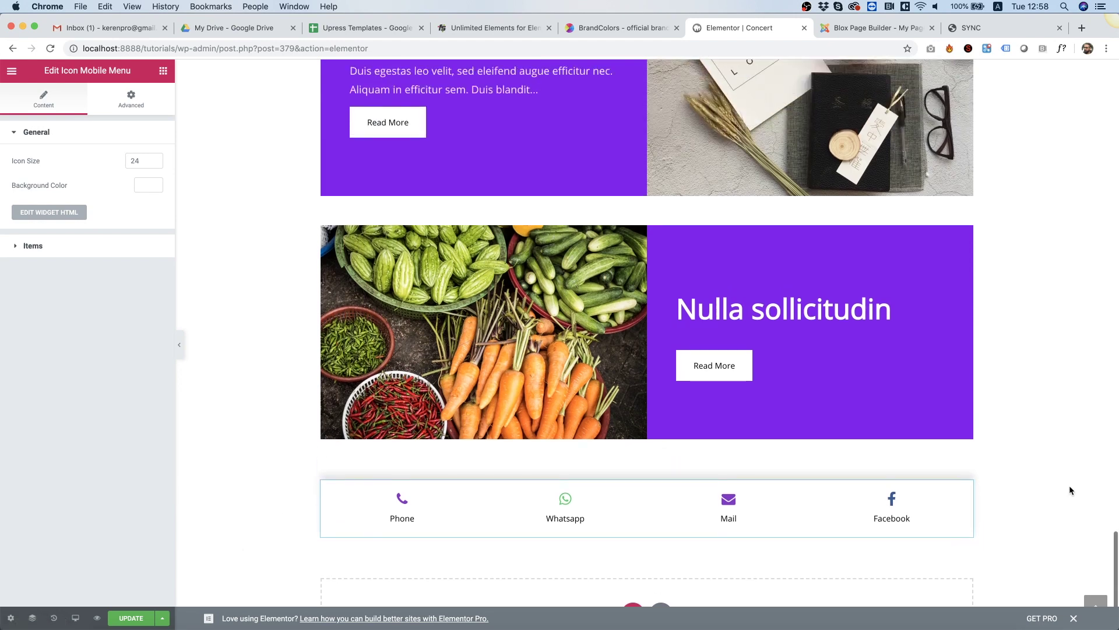
{"action": "scroll", "coordinate": [1071, 490], "scroll_direction": "down", "scroll_amount": 4}
{"action": "scroll", "coordinate": [1069, 489], "scroll_direction": "down", "scroll_amount": 5}
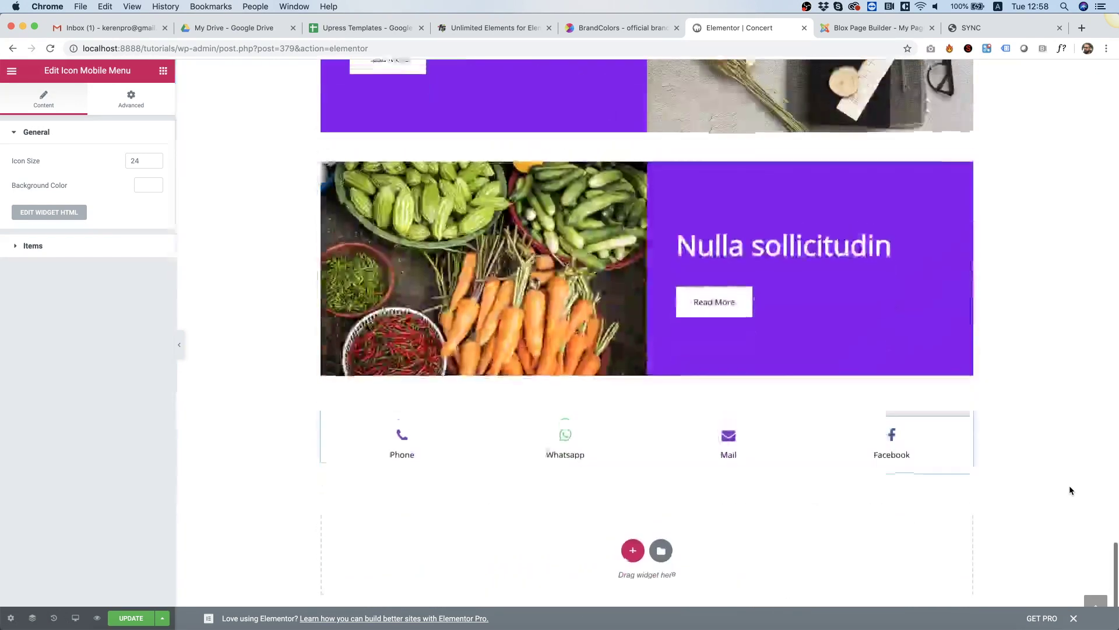
{"action": "scroll", "coordinate": [1069, 487], "scroll_direction": "up", "scroll_amount": 3}
{"action": "scroll", "coordinate": [1067, 472], "scroll_direction": "down", "scroll_amount": 3}
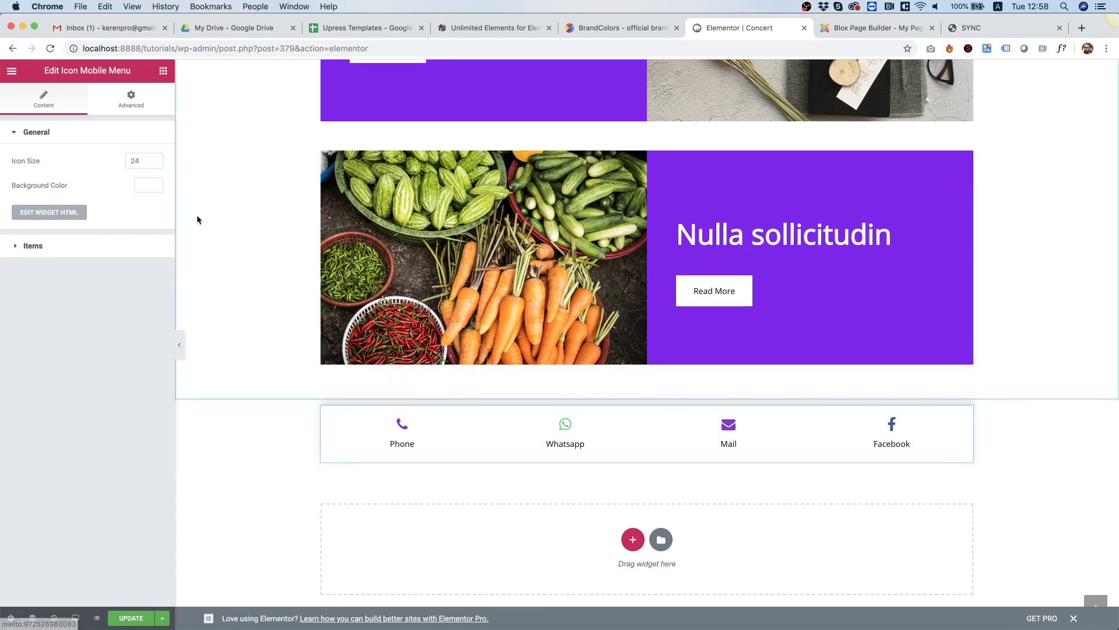
Step: Set the icon menu's Custom Positioning to Fixed in the Advanced settings
{"action": "left_click", "coordinate": [134, 108]}
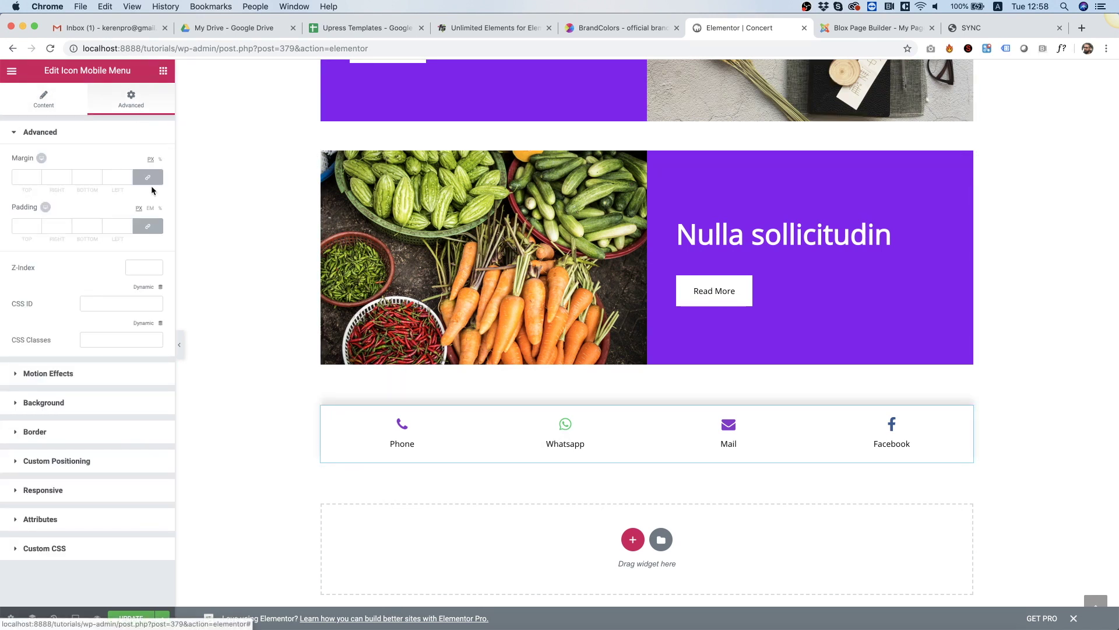
{"action": "left_click", "coordinate": [49, 461]}
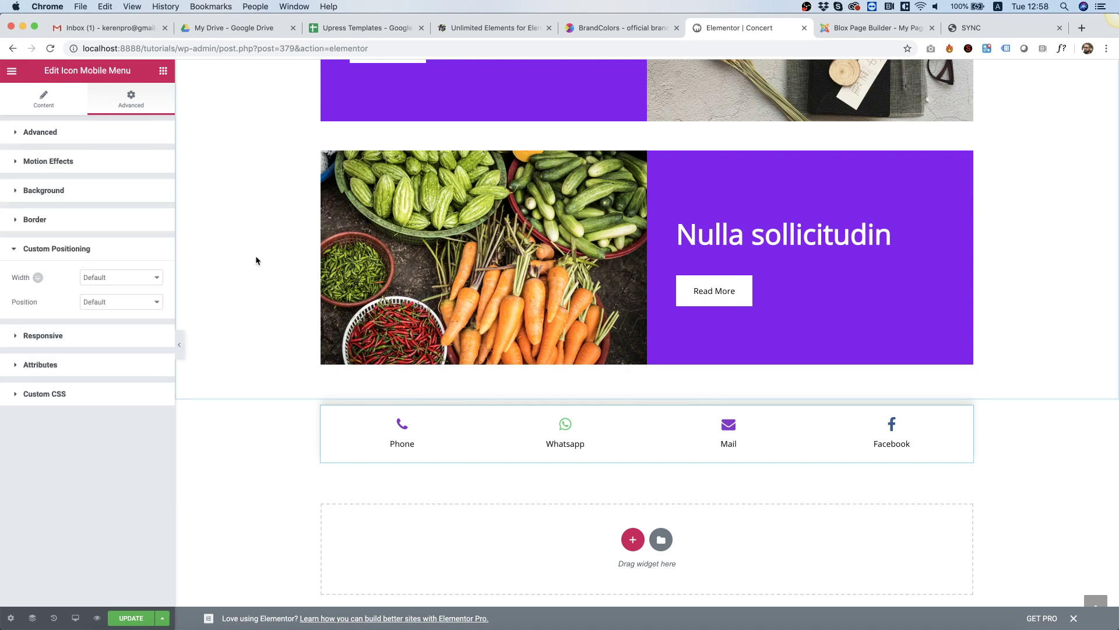
{"action": "left_click", "coordinate": [112, 304]}
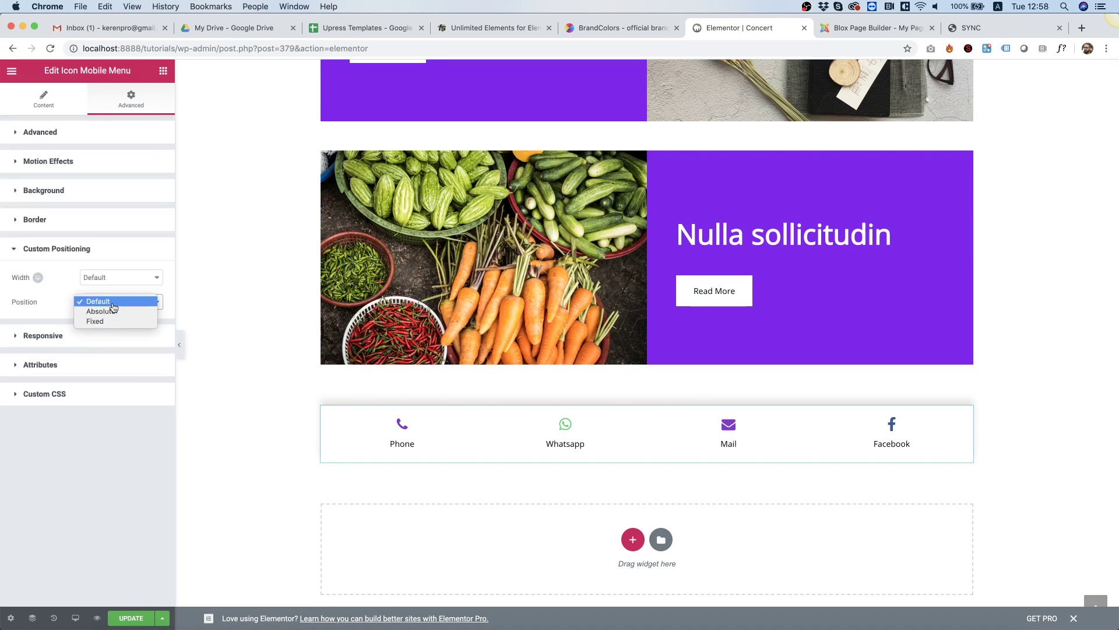
{"action": "left_click", "coordinate": [109, 322]}
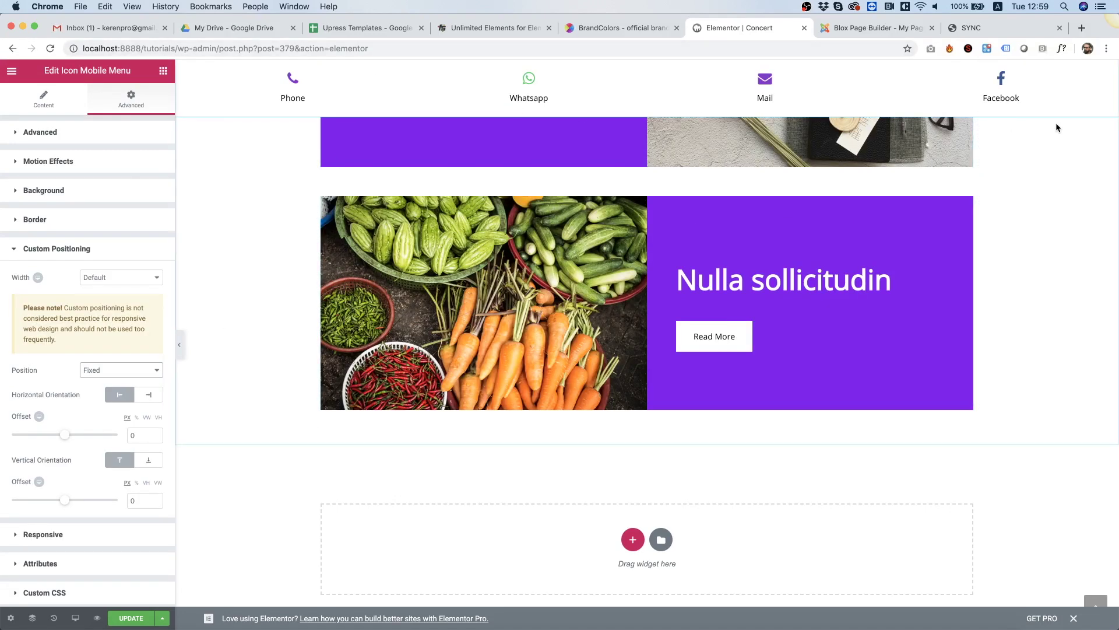
{"action": "scroll", "coordinate": [994, 272], "scroll_direction": "up", "scroll_amount": 5}
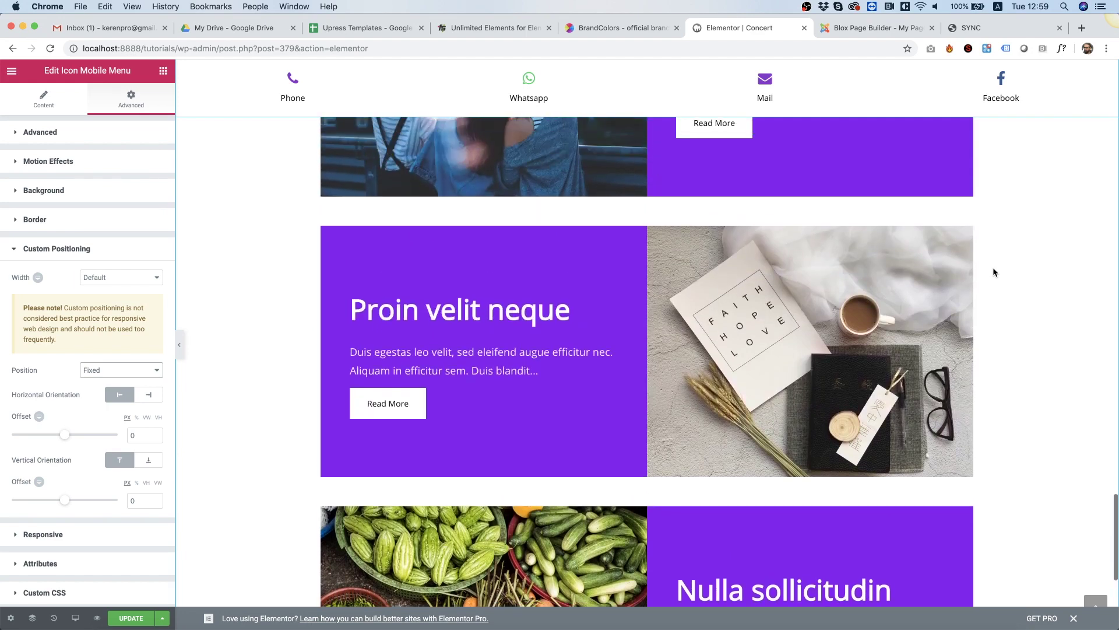
{"action": "scroll", "coordinate": [994, 272], "scroll_direction": "down", "scroll_amount": 3}
{"action": "scroll", "coordinate": [994, 272], "scroll_direction": "down", "scroll_amount": 3}
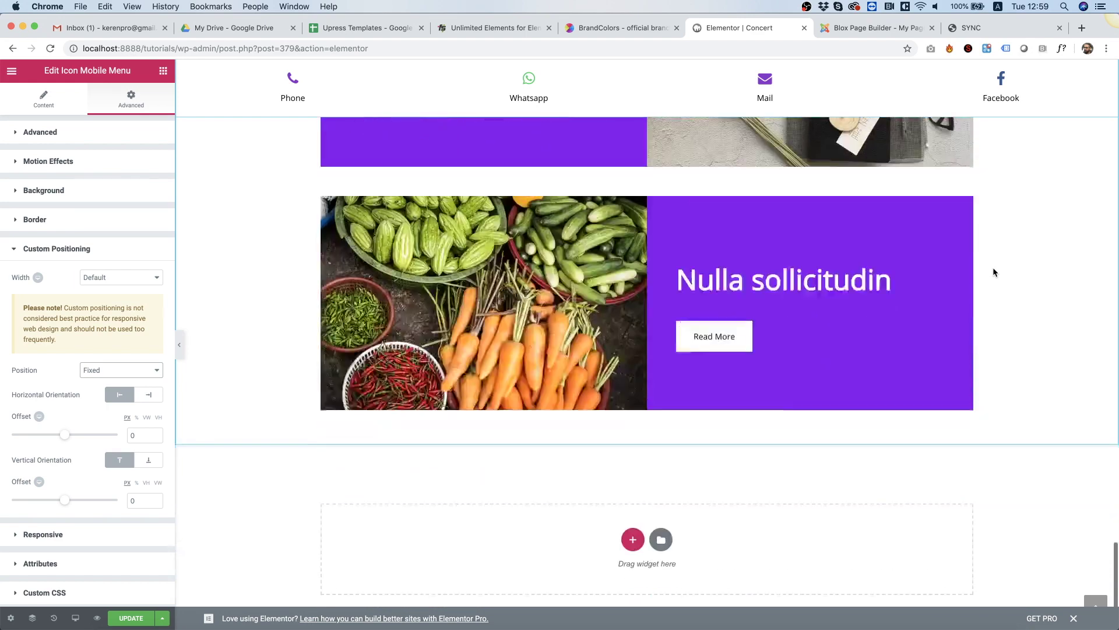
Step: Anchor the fixed menu to the bottom edge, dismiss the feedback notice, and scroll to verify
{"action": "left_click", "coordinate": [149, 461]}
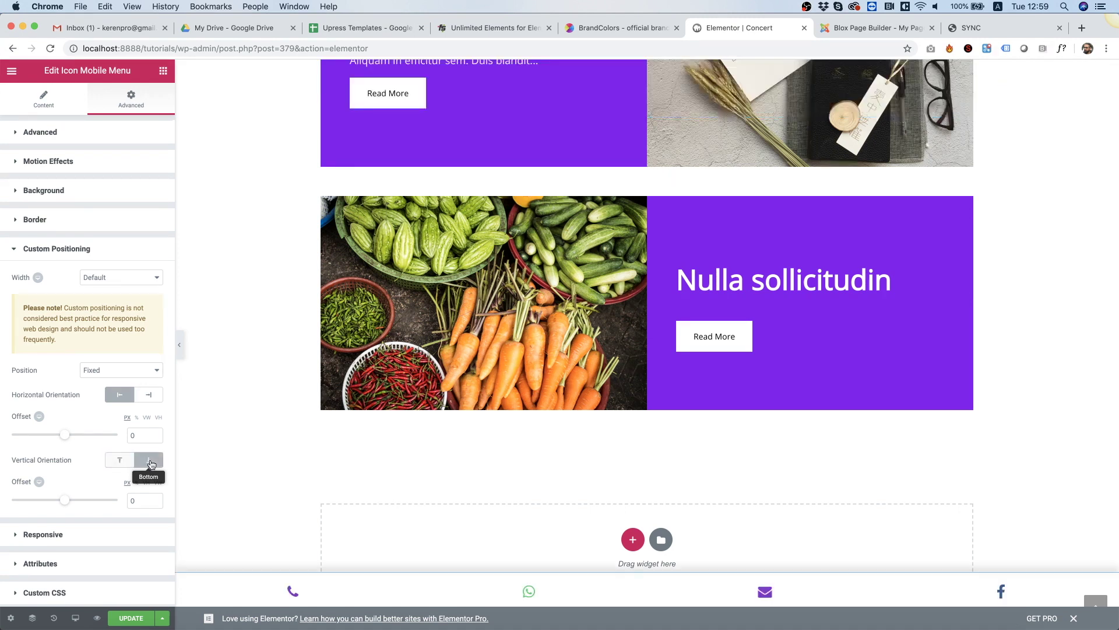
{"action": "left_click", "coordinate": [1073, 618]}
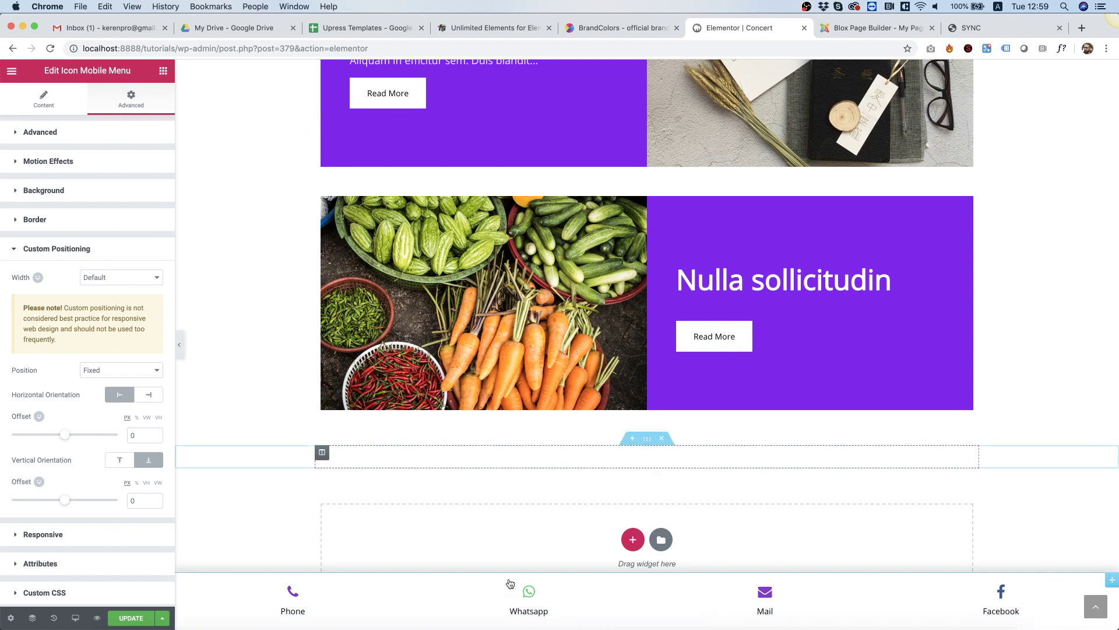
{"action": "scroll", "coordinate": [510, 583], "scroll_direction": "up", "scroll_amount": 3}
{"action": "scroll", "coordinate": [510, 583], "scroll_direction": "up", "scroll_amount": 10}
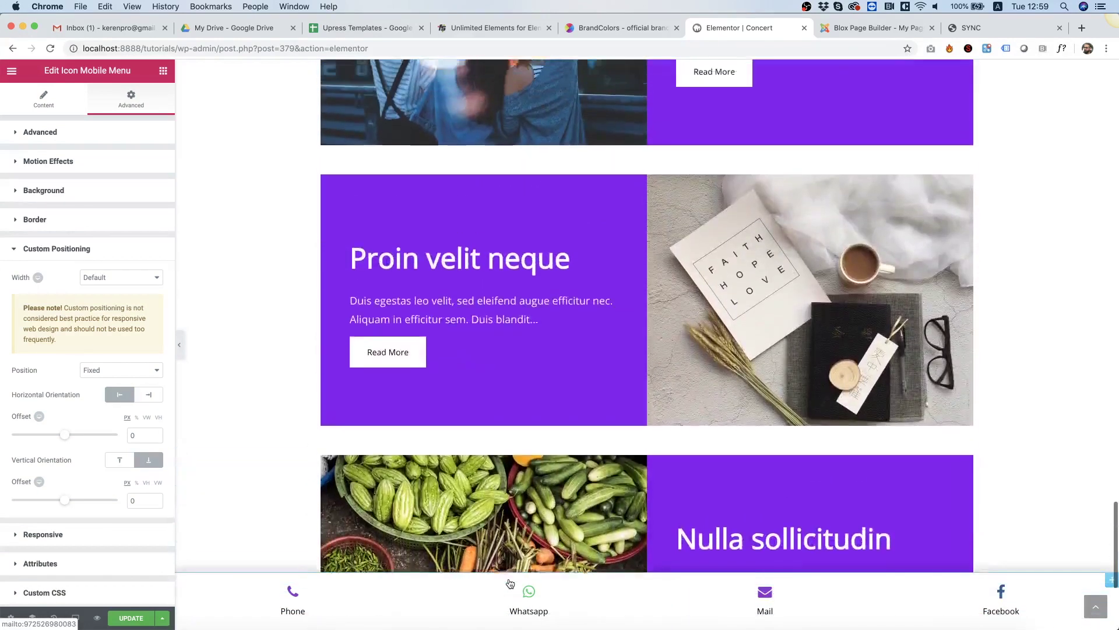
{"action": "scroll", "coordinate": [510, 583], "scroll_direction": "up", "scroll_amount": 15}
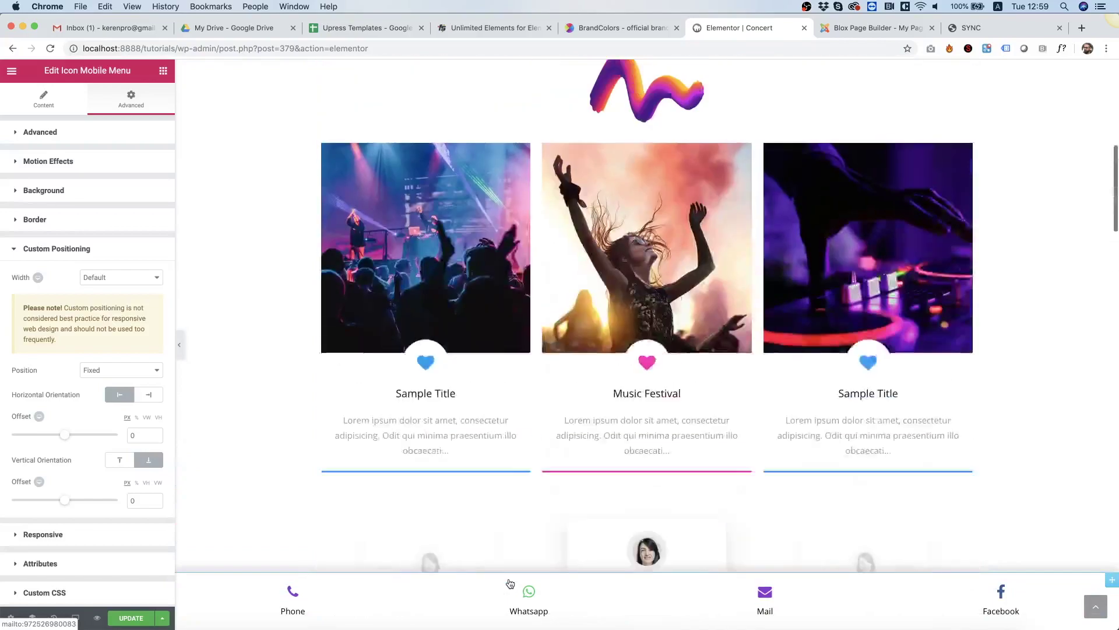
{"action": "scroll", "coordinate": [511, 583], "scroll_direction": "down", "scroll_amount": 20}
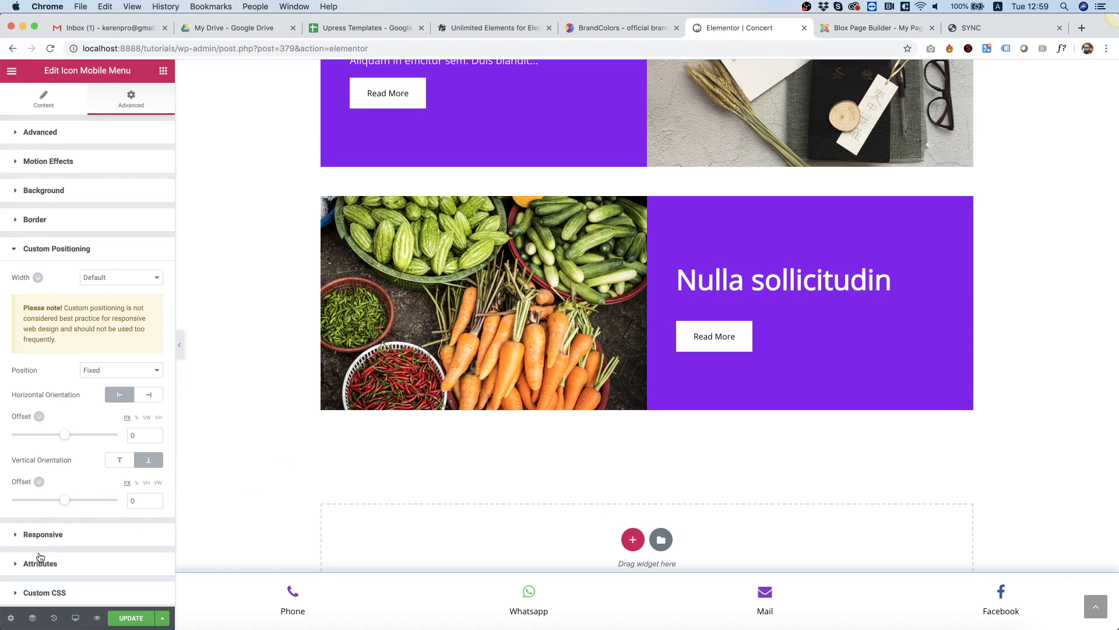
Step: Turn on Hide On Desktop for the icon menu and save the page with Update
{"action": "left_click", "coordinate": [51, 534]}
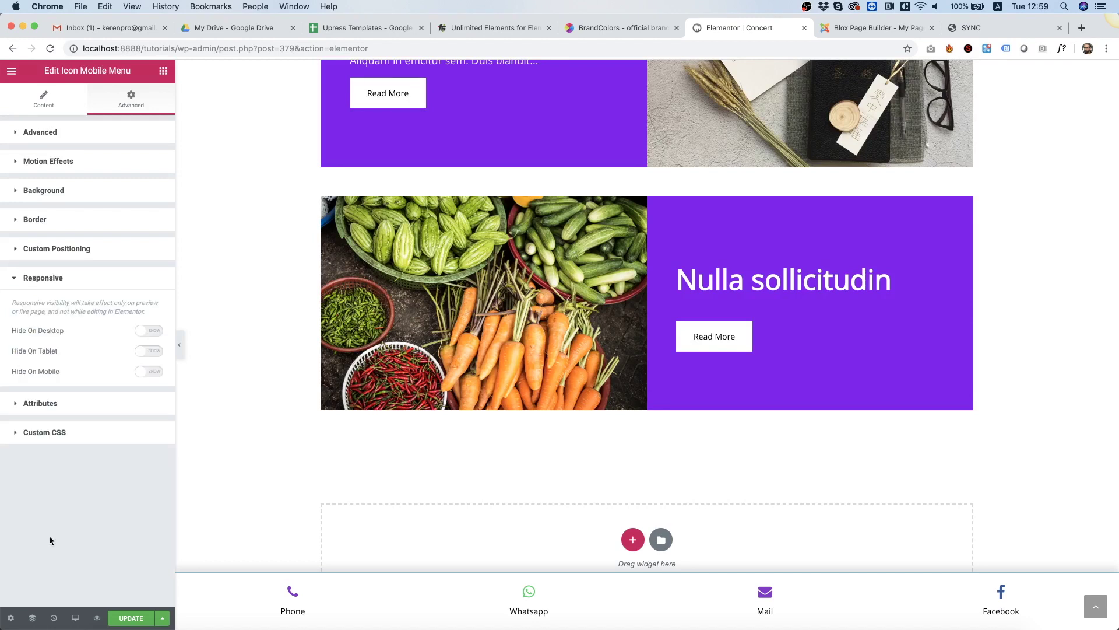
{"action": "left_click", "coordinate": [143, 334]}
{"action": "left_click", "coordinate": [132, 618]}
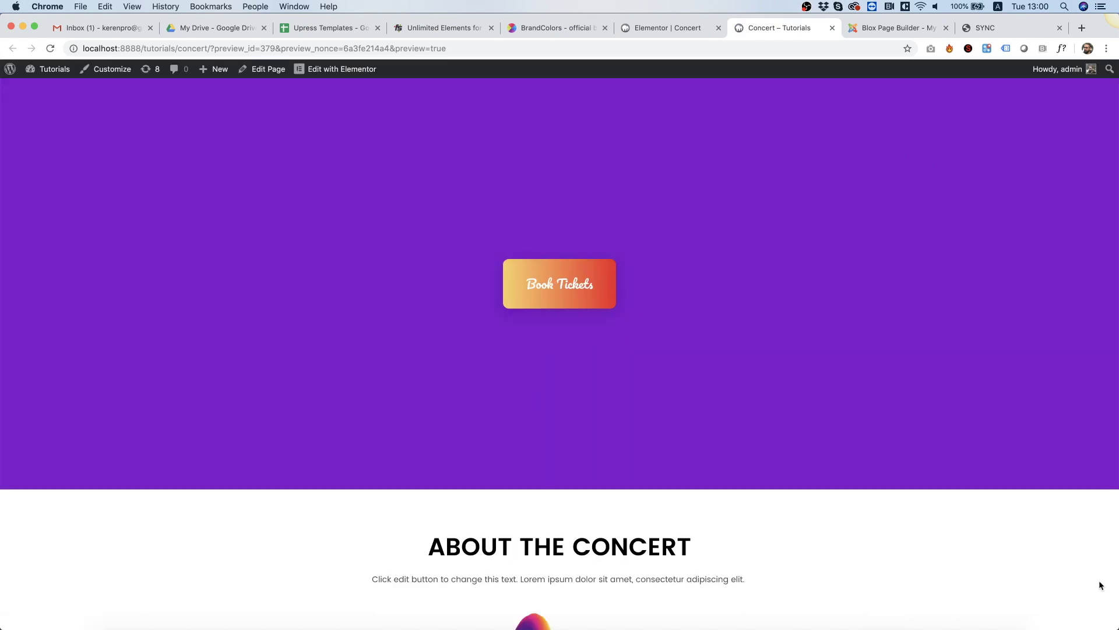
Step: Open DevTools and emulate an iPhone 6/7/8 screen for the live Concert page
{"action": "right_click", "coordinate": [1065, 582]}
{"action": "key", "text": "super+alt+i"}
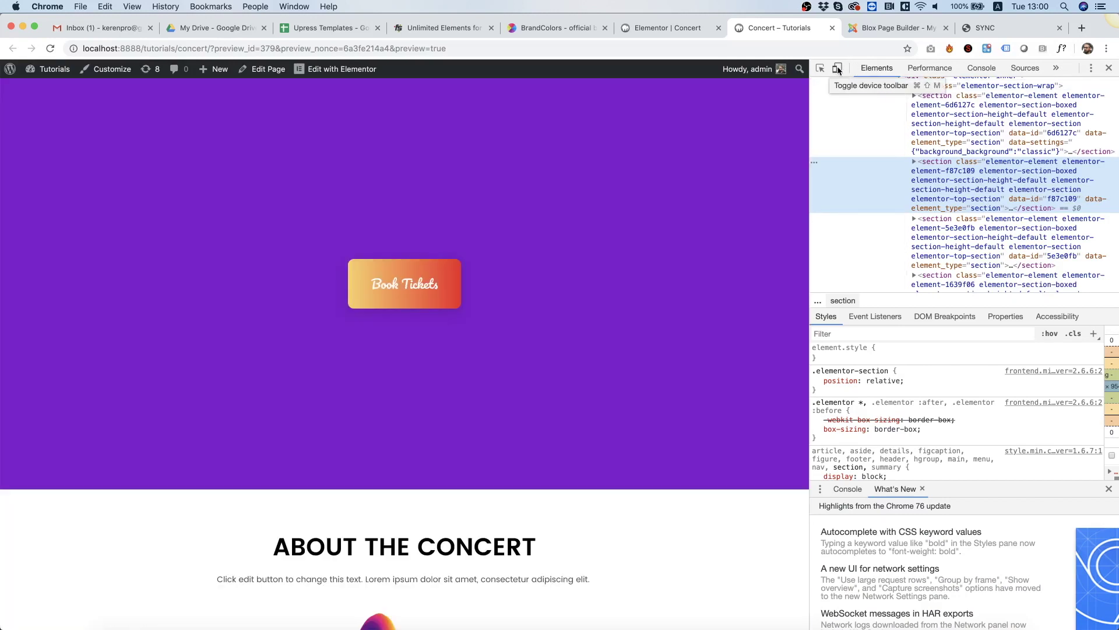
{"action": "left_click", "coordinate": [836, 69]}
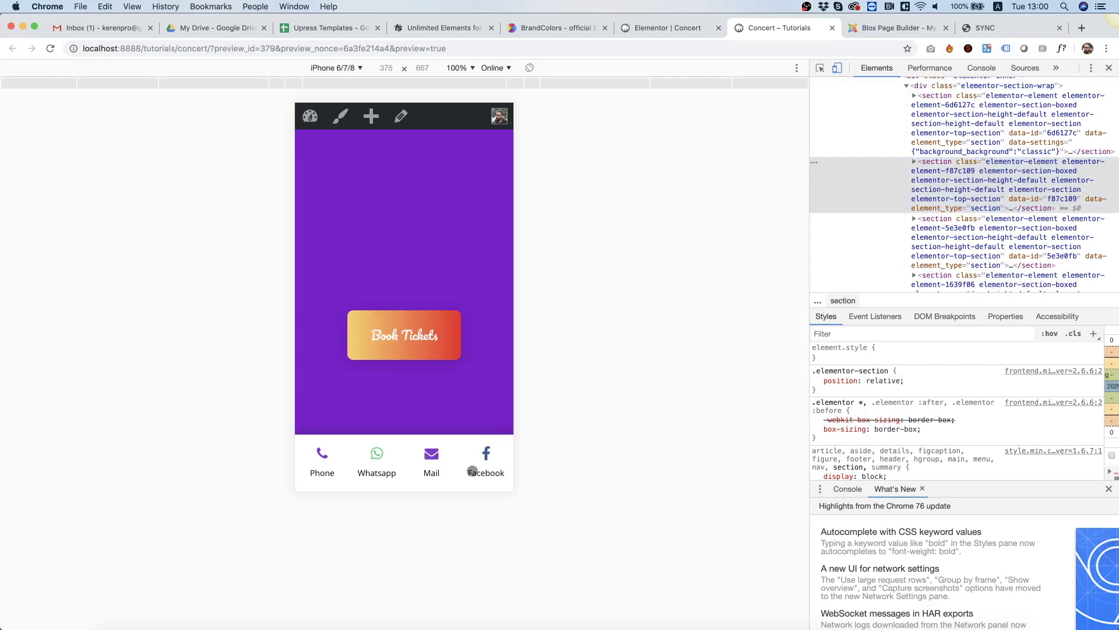
Step: Scroll the mobile preview to check the bottom icon menu, then return to the editor
{"action": "scroll", "coordinate": [417, 323], "scroll_direction": "down", "scroll_amount": 10}
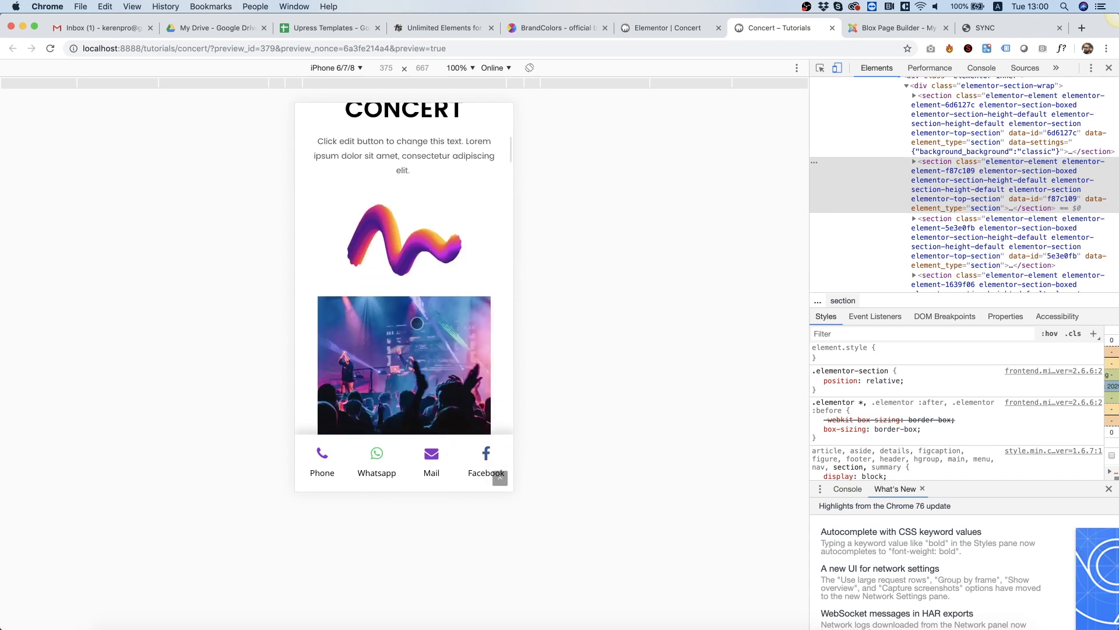
{"action": "scroll", "coordinate": [417, 323], "scroll_direction": "down", "scroll_amount": 3}
{"action": "scroll", "coordinate": [416, 361], "scroll_direction": "up", "scroll_amount": 15}
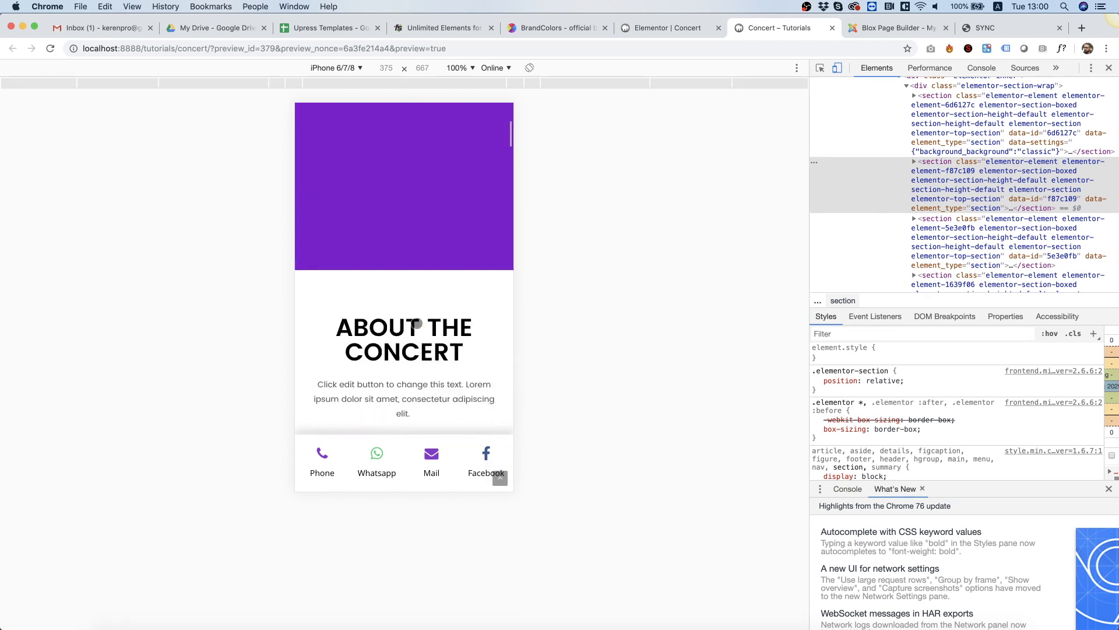
{"action": "scroll", "coordinate": [337, 385], "scroll_direction": "down", "scroll_amount": 8}
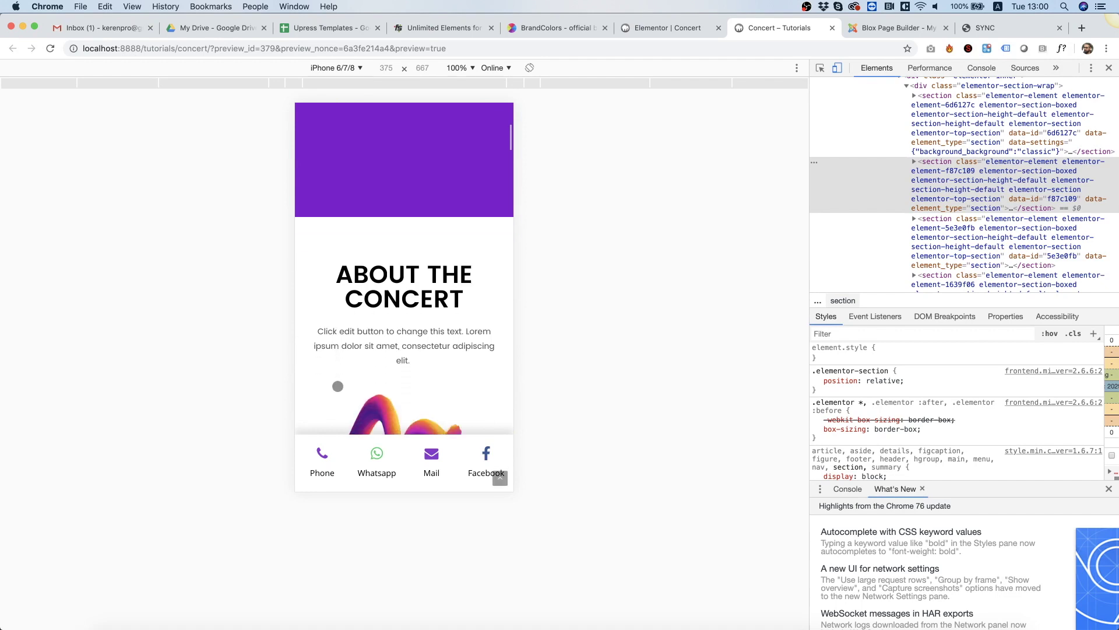
{"action": "scroll", "coordinate": [337, 385], "scroll_direction": "down", "scroll_amount": 15}
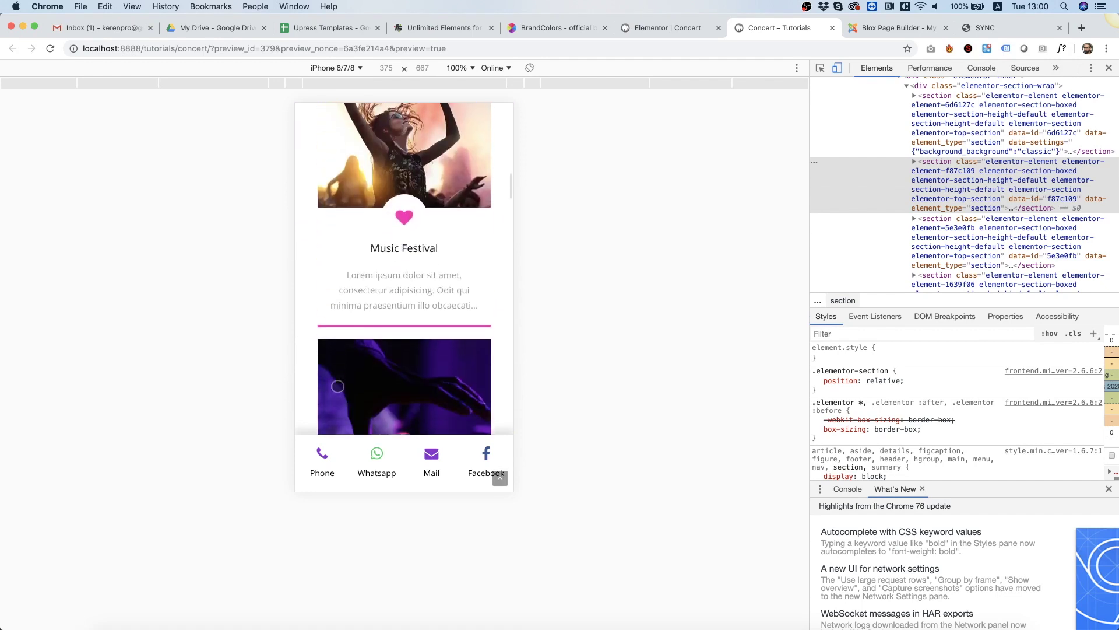
{"action": "scroll", "coordinate": [338, 386], "scroll_direction": "down", "scroll_amount": 4}
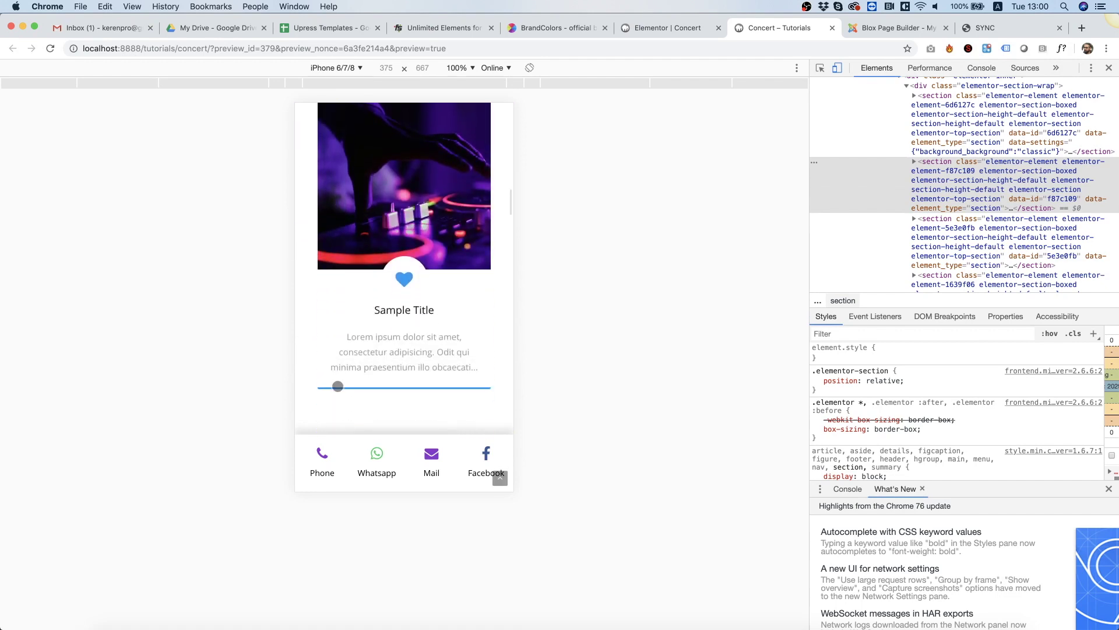
{"action": "left_click", "coordinate": [667, 28]}
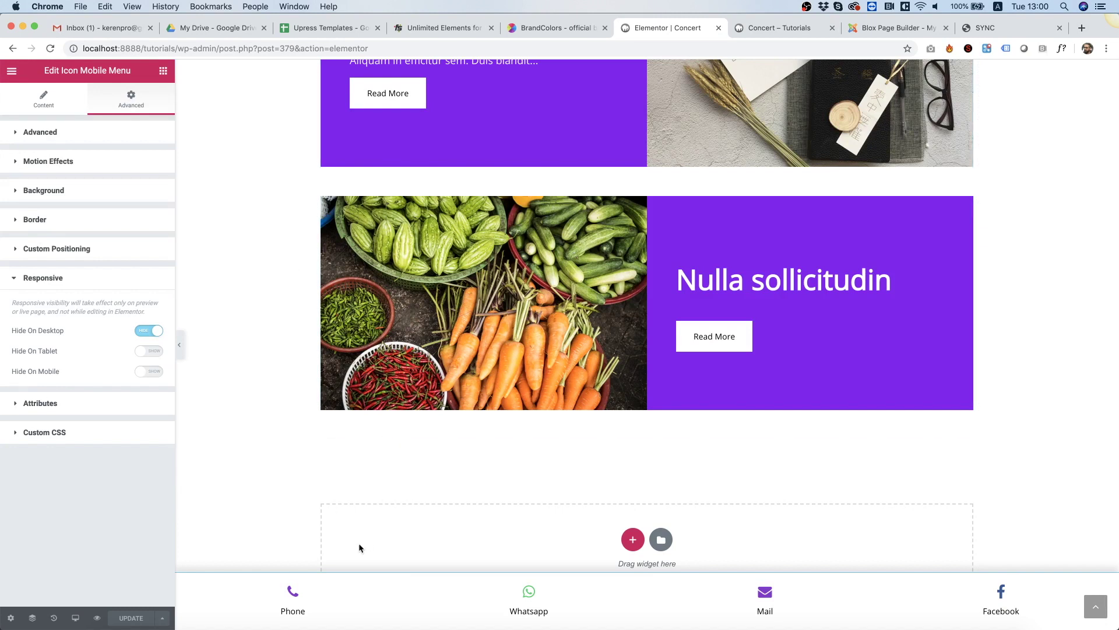
Step: Move the Mail item up to second place in the Items list, ahead of Whatsapp
{"action": "left_click", "coordinate": [44, 104]}
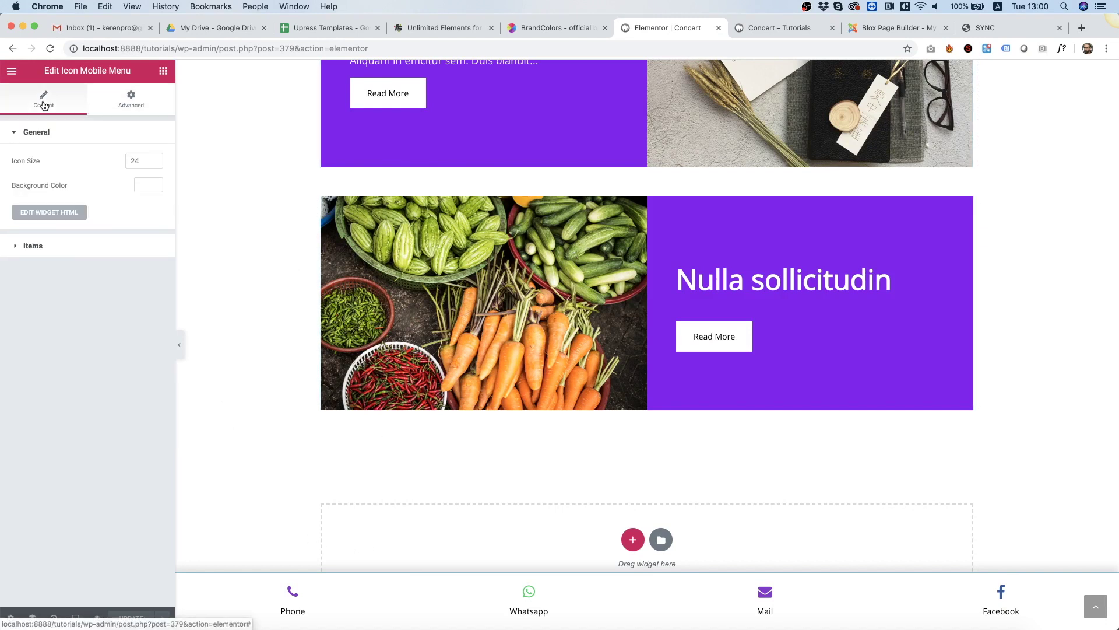
{"action": "left_click", "coordinate": [35, 245]}
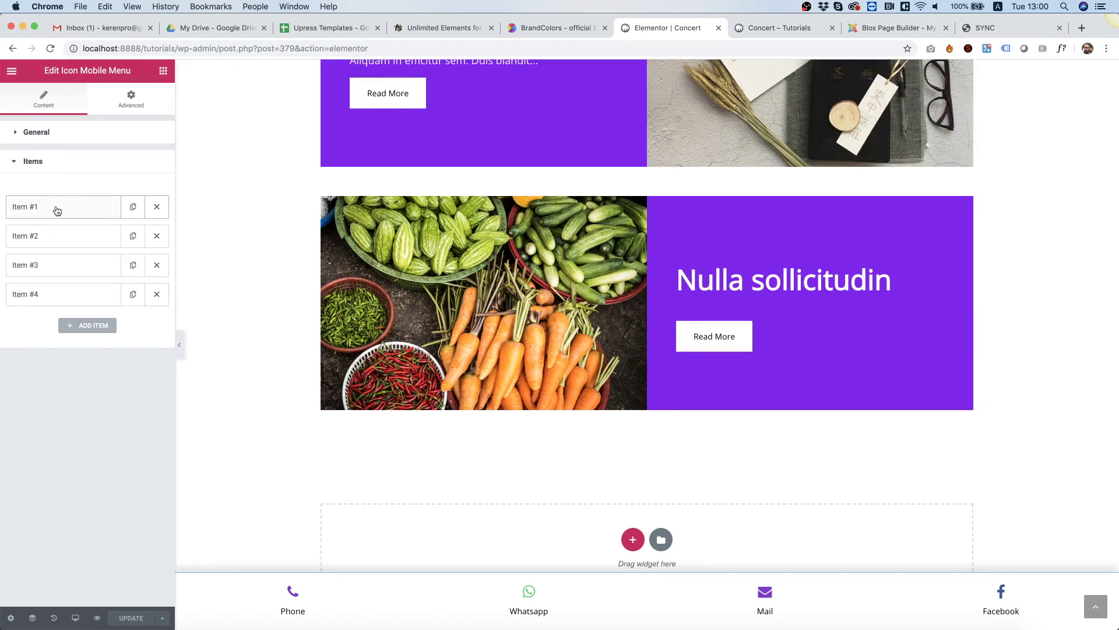
{"action": "left_click_drag", "start_coordinate": [58, 268], "coordinate": [113, 229]}
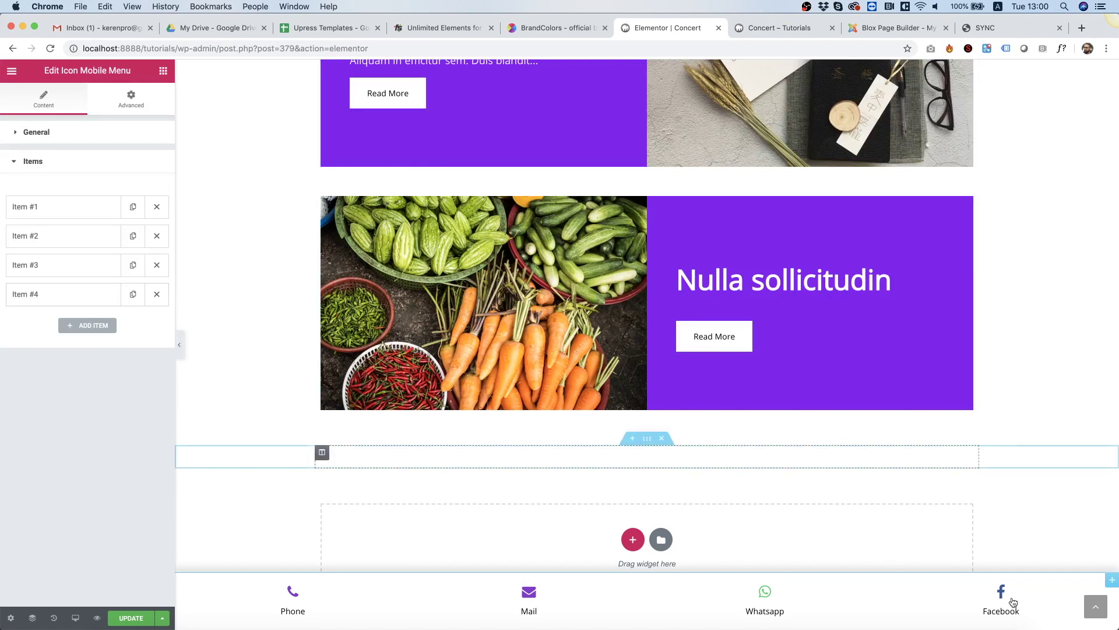
Step: Delete the Facebook item from the bottom menu and add a new fourth Phone item
{"action": "left_click", "coordinate": [156, 294]}
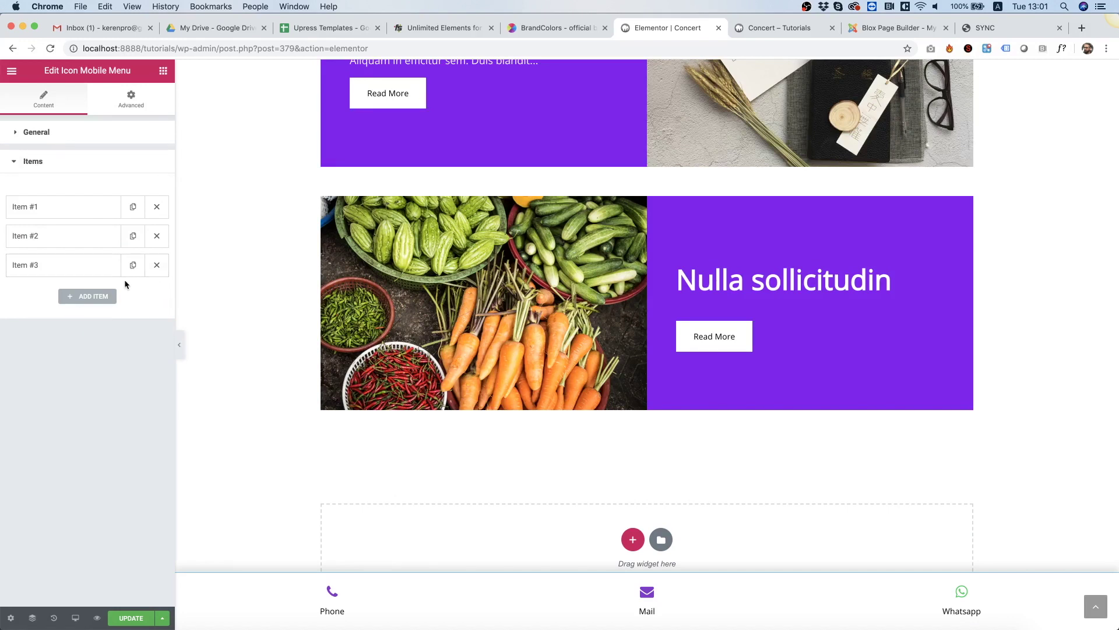
{"action": "left_click", "coordinate": [92, 299]}
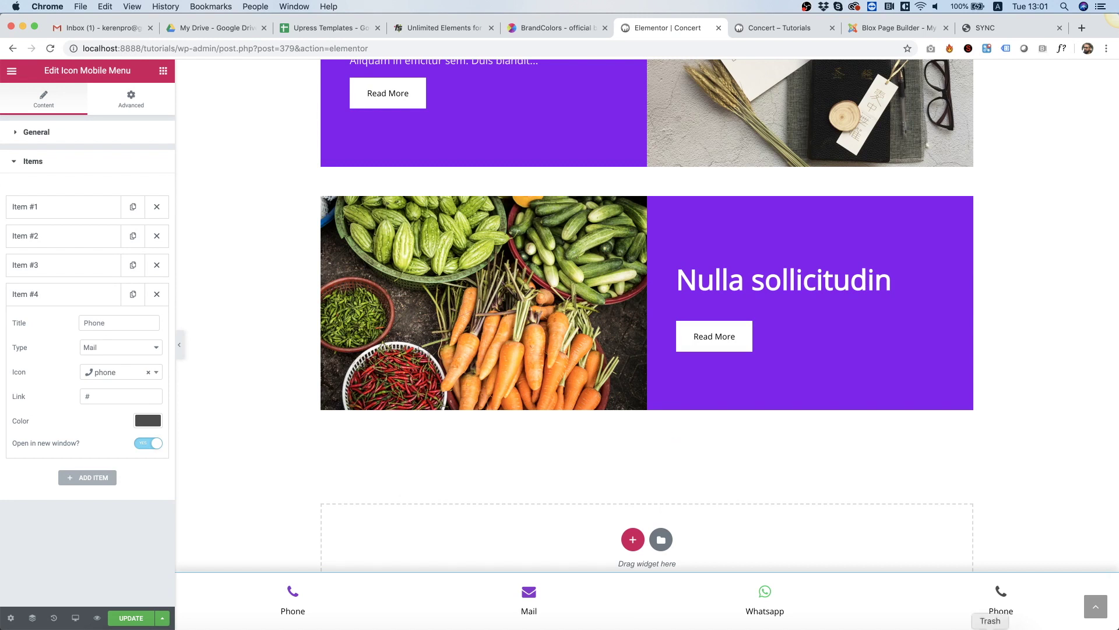
{"action": "left_click", "coordinate": [92, 349]}
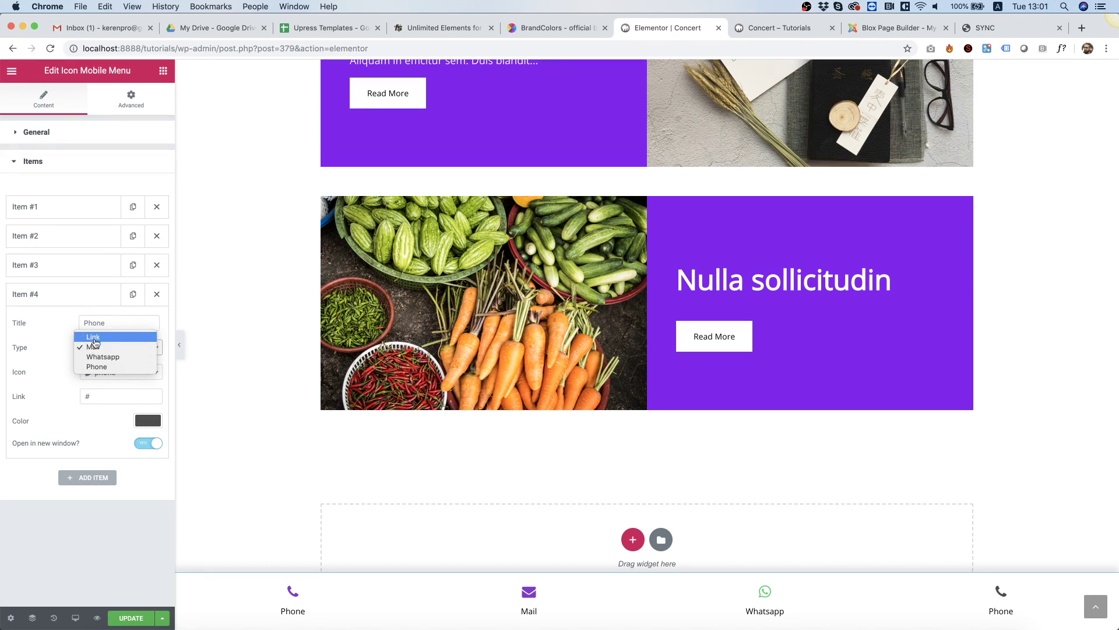
Step: Choose Link as the type for Item #4, the new Phone item
{"action": "left_click", "coordinate": [95, 338]}
{"action": "left_click", "coordinate": [114, 347]}
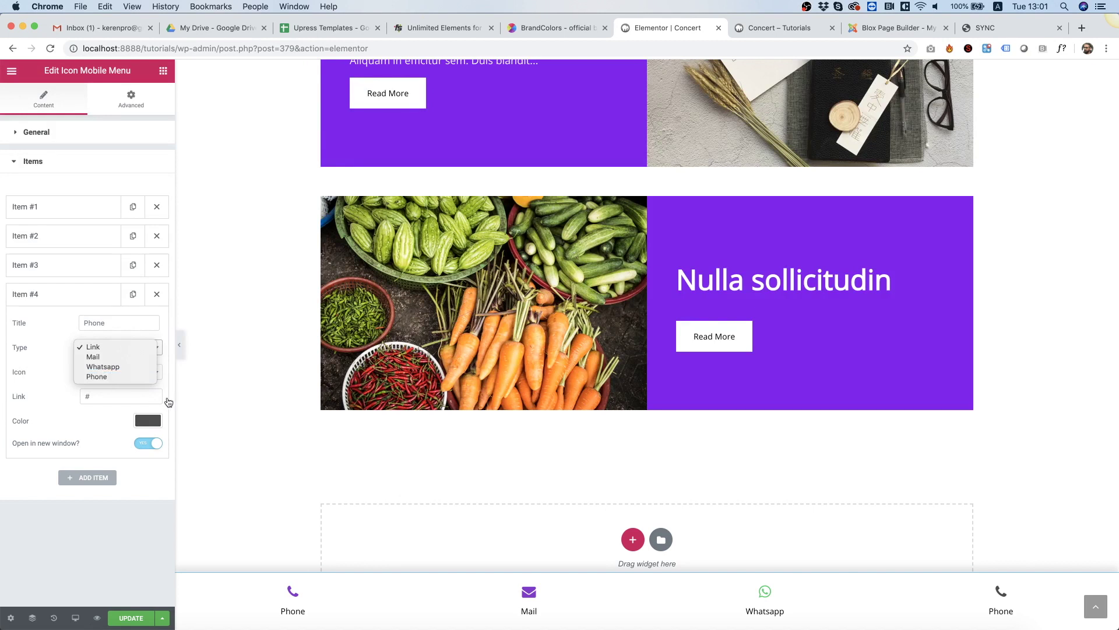
{"action": "left_click", "coordinate": [130, 526]}
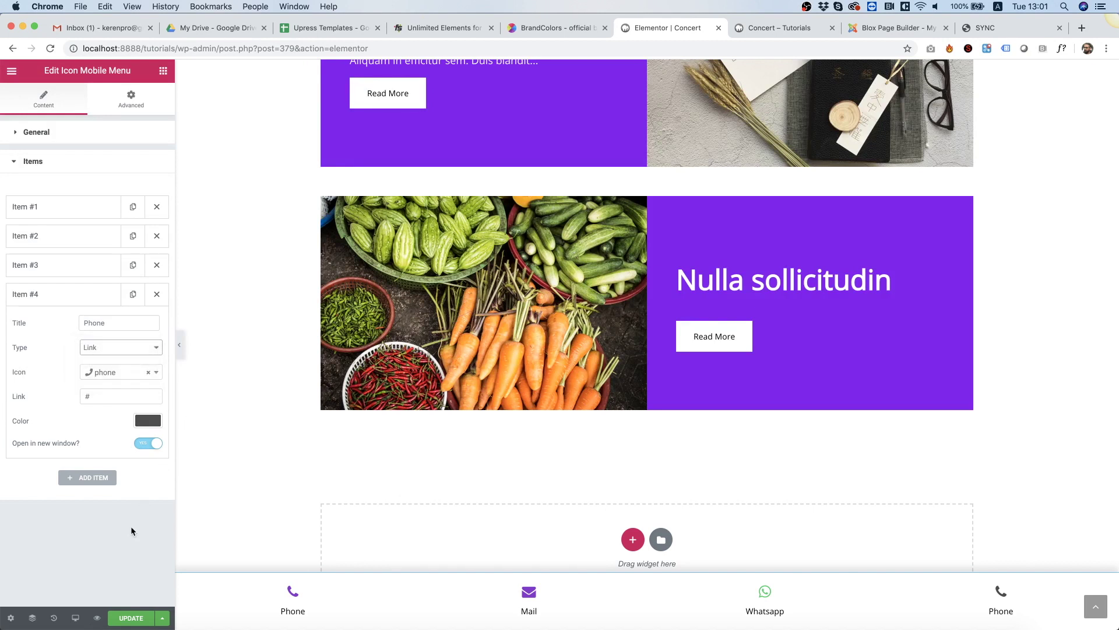